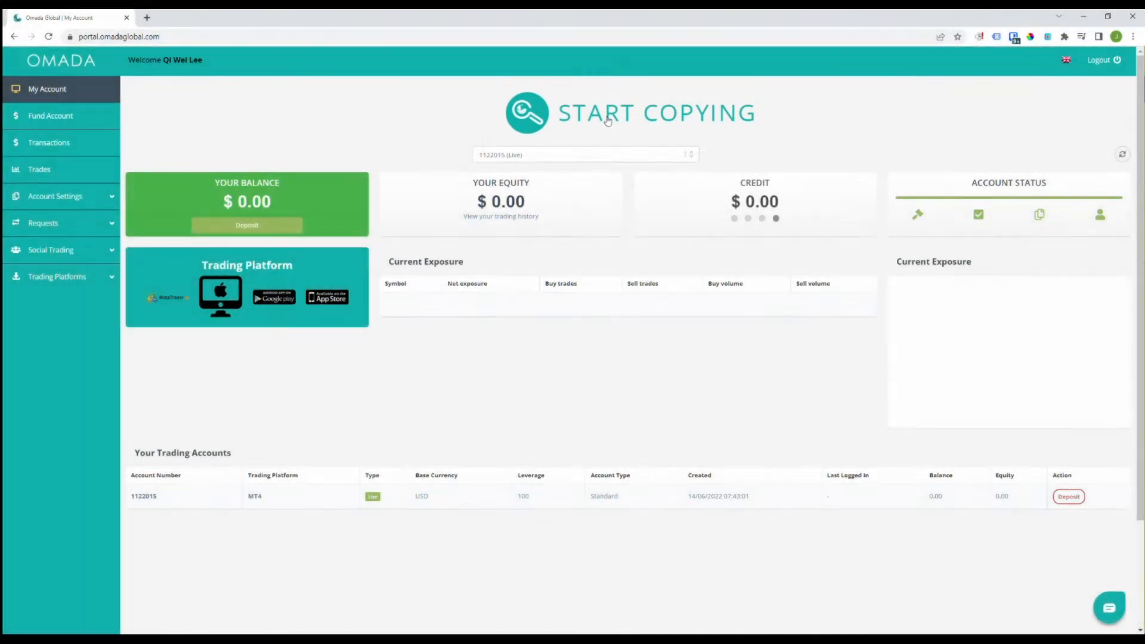
Start copying the Optimal Growth provider by creating a subscription for the live trading account with the 0% Performance Fee offer.
click(607, 120)
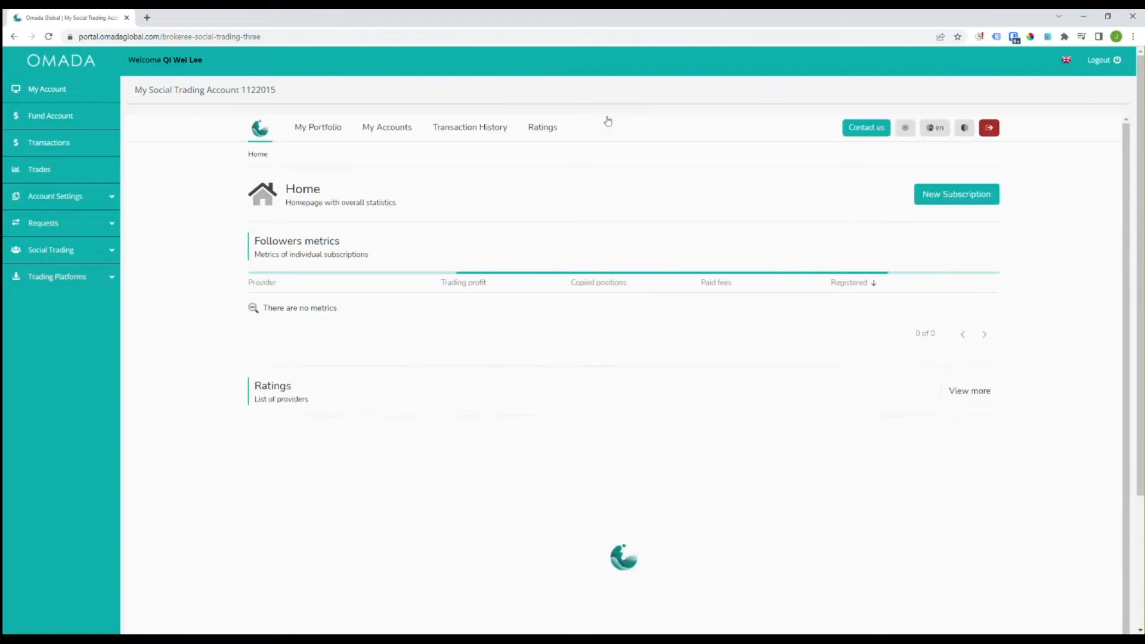
scroll(665, 327, down, 3)
scroll(665, 327, down, 1)
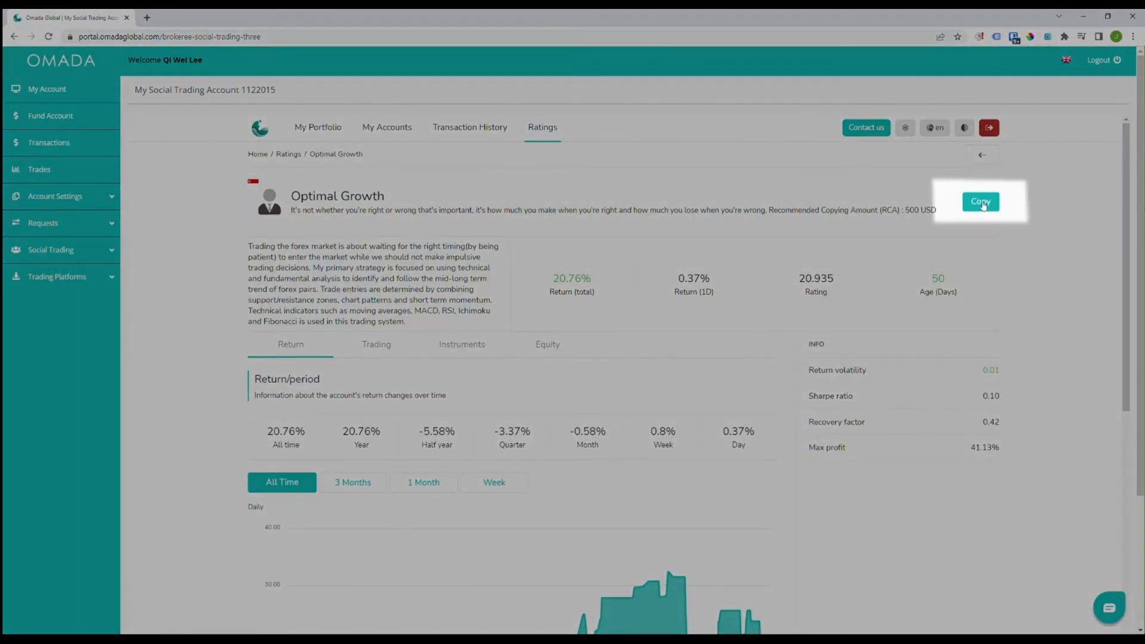
click(982, 203)
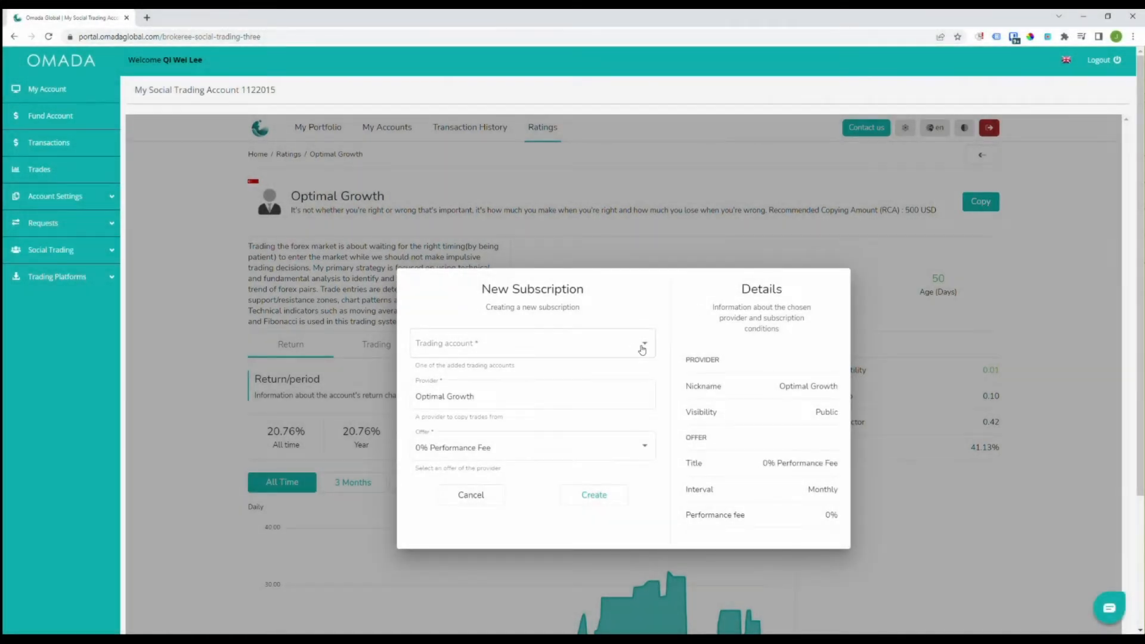
click(642, 350)
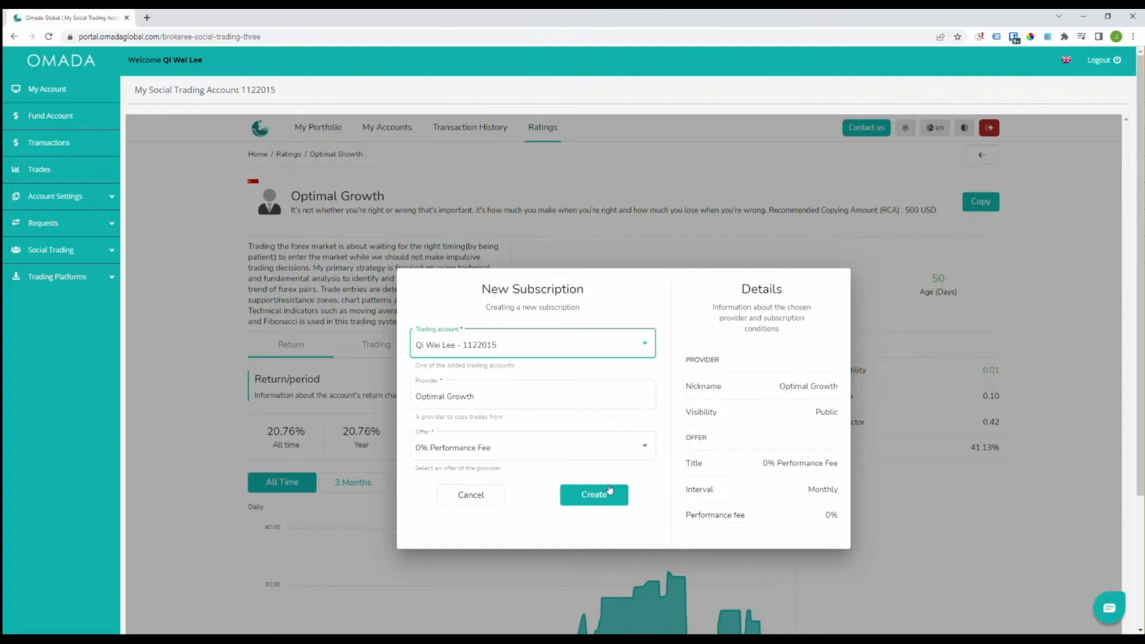
click(608, 491)
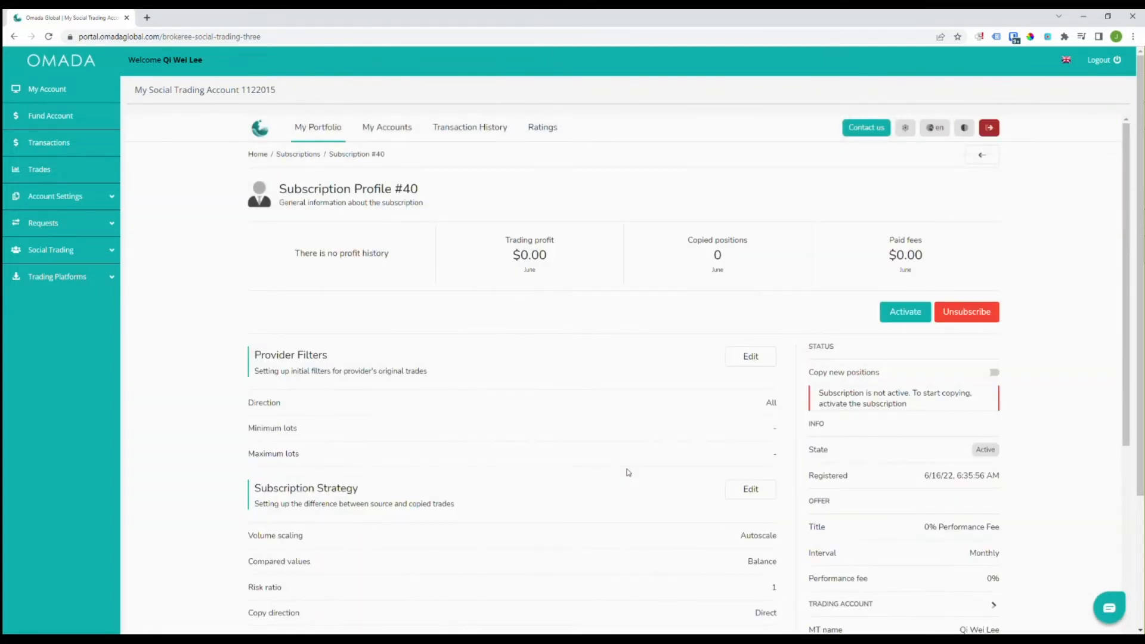
Open the new subscription's provider filters, try Buy as the direction and set it back to All.
scroll(628, 472, down, 2)
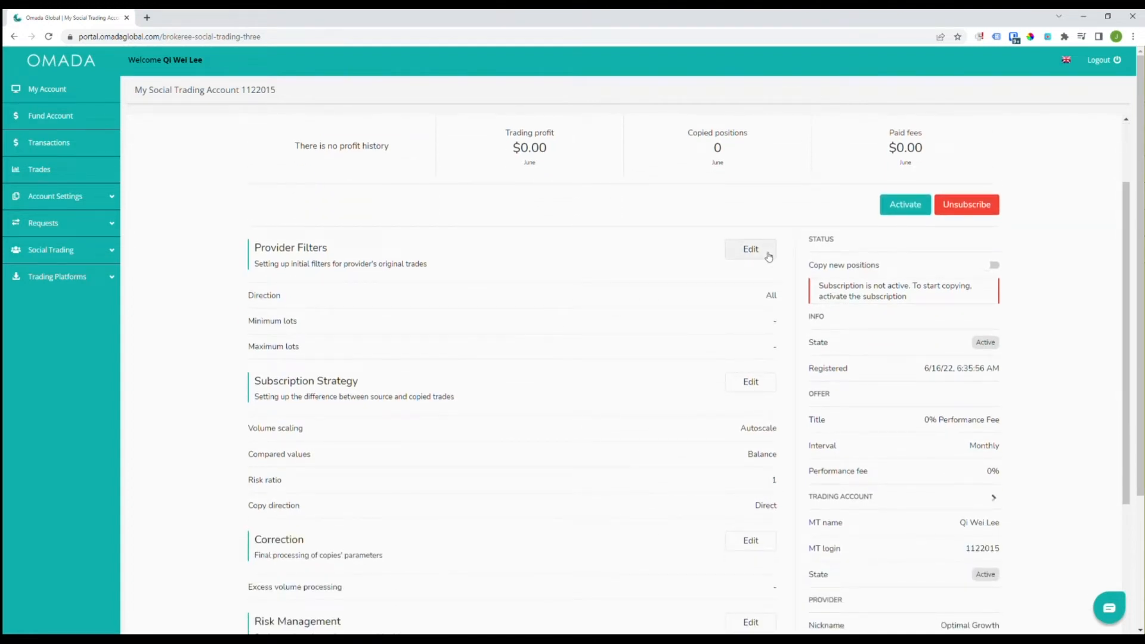
click(768, 255)
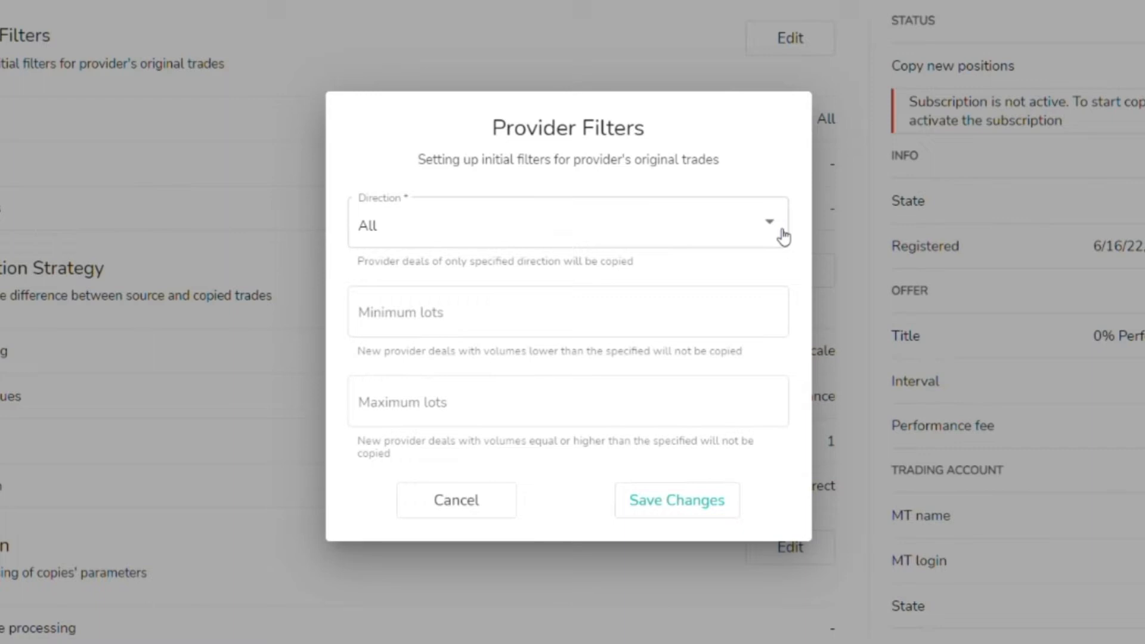
click(783, 237)
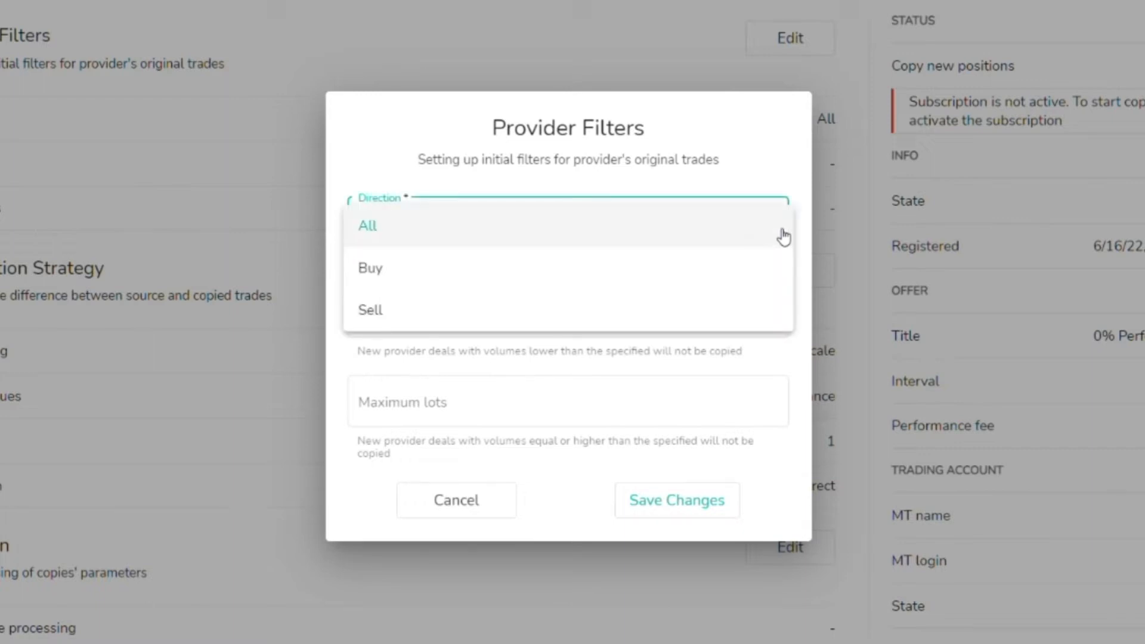
click(711, 279)
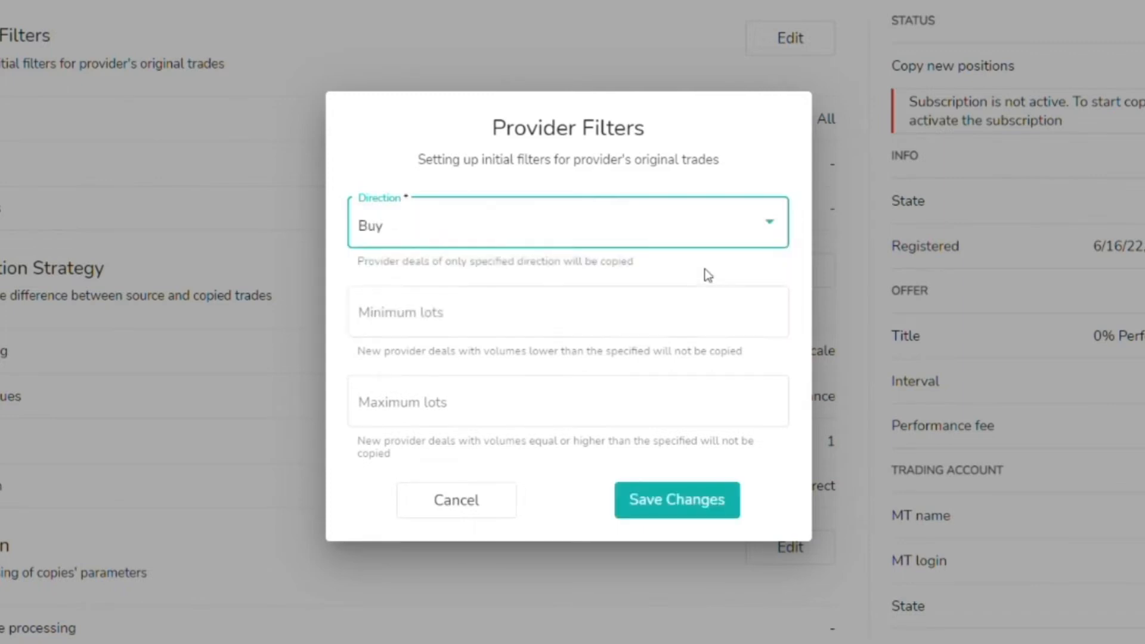
click(730, 230)
click(713, 190)
Leave the minimum and maximum lots empty and save the provider filters.
click(437, 320)
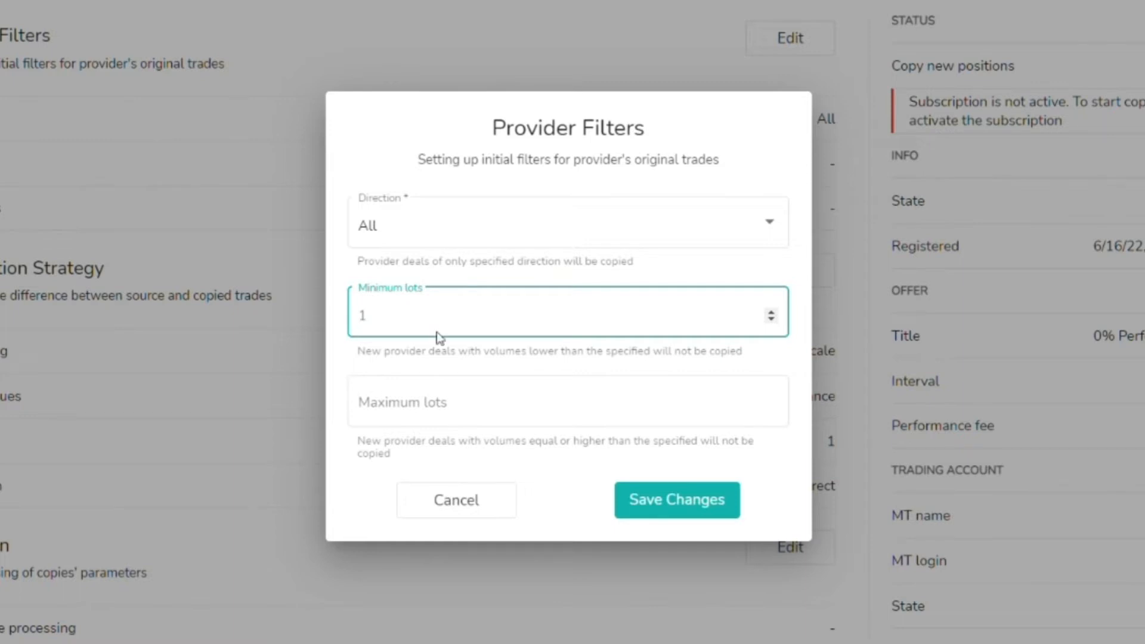
click(461, 411)
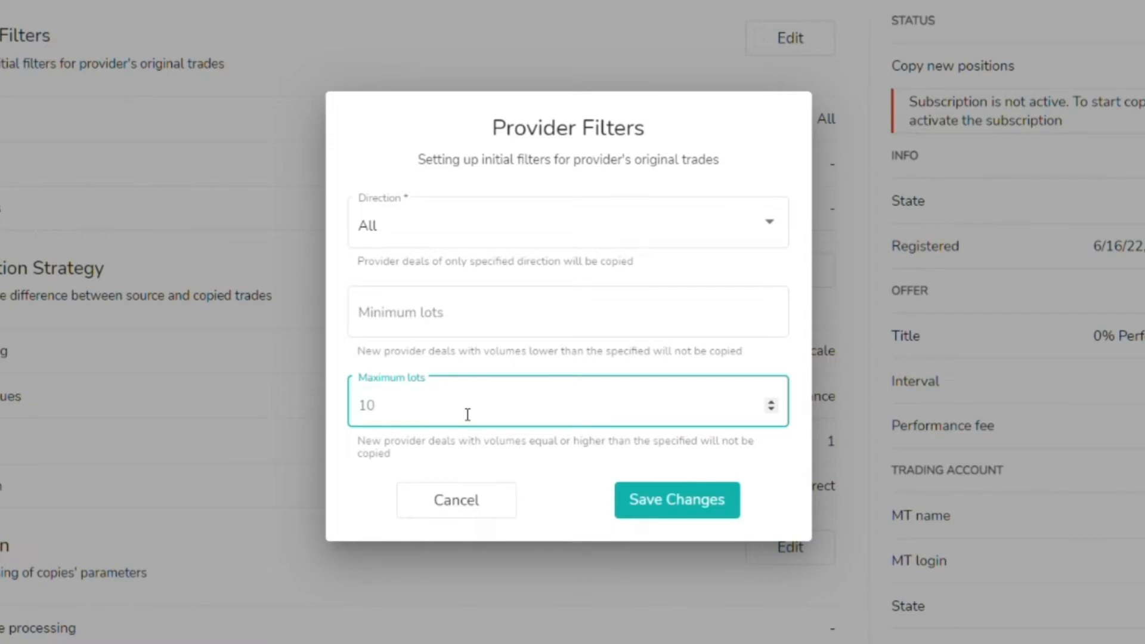
click(693, 517)
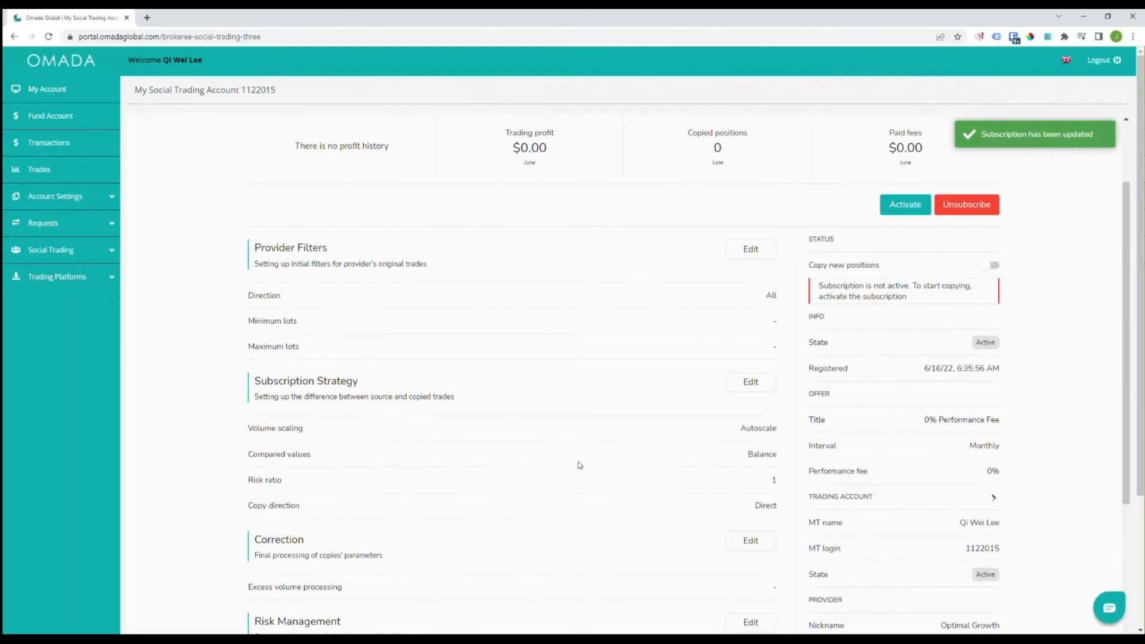
Open the subscription strategy settings, try Multiply and Fixed volume scaling, and return it to Autoscale.
click(755, 383)
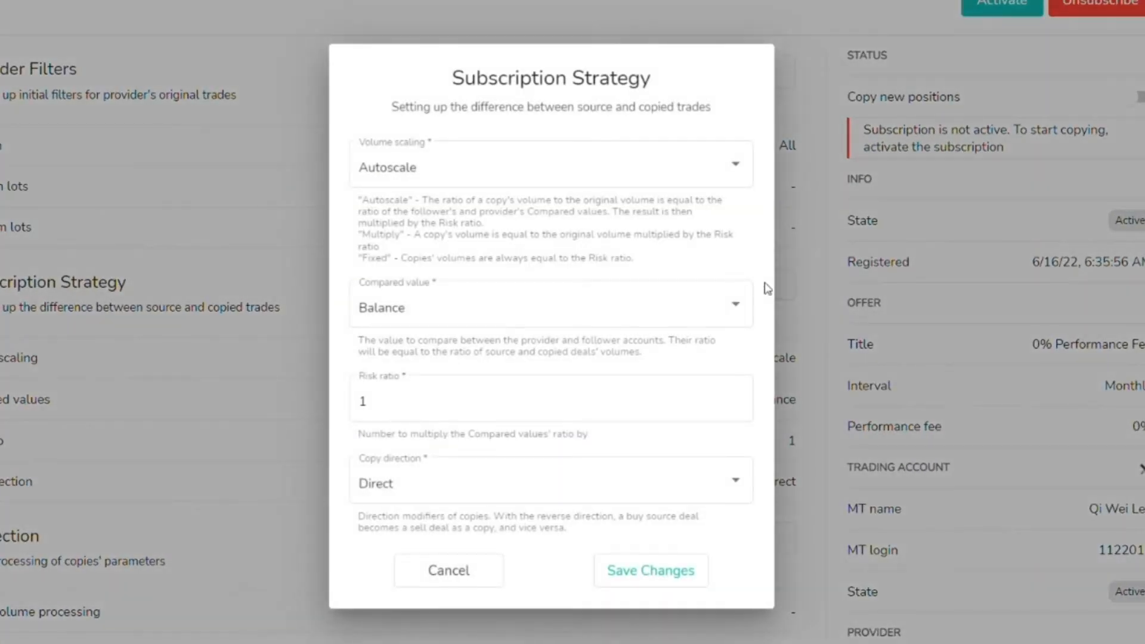
click(733, 176)
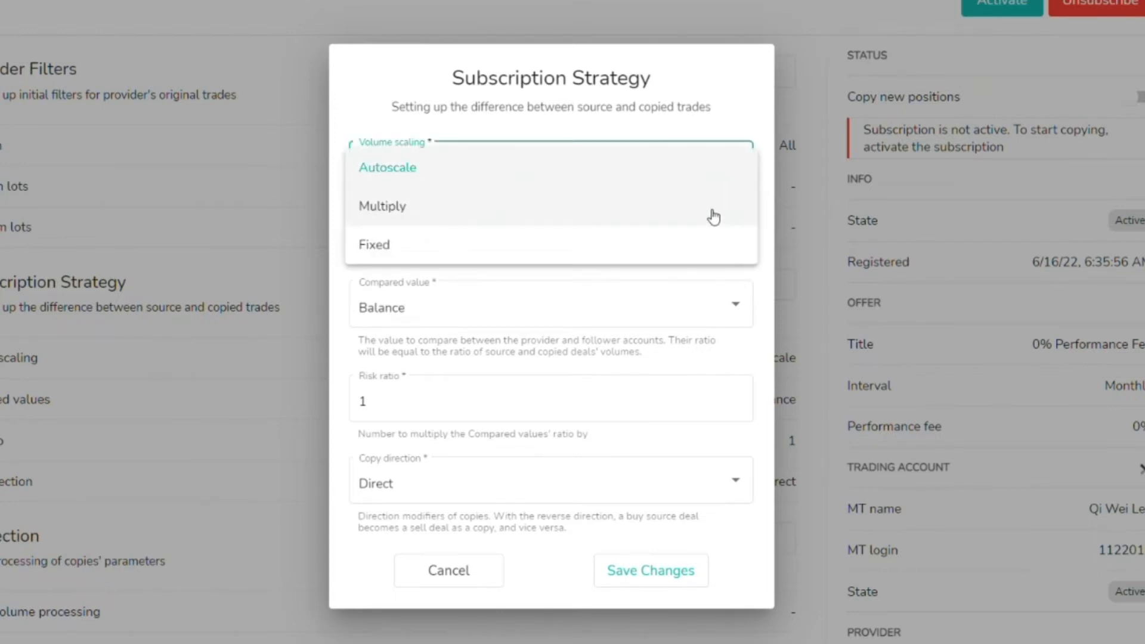
click(714, 218)
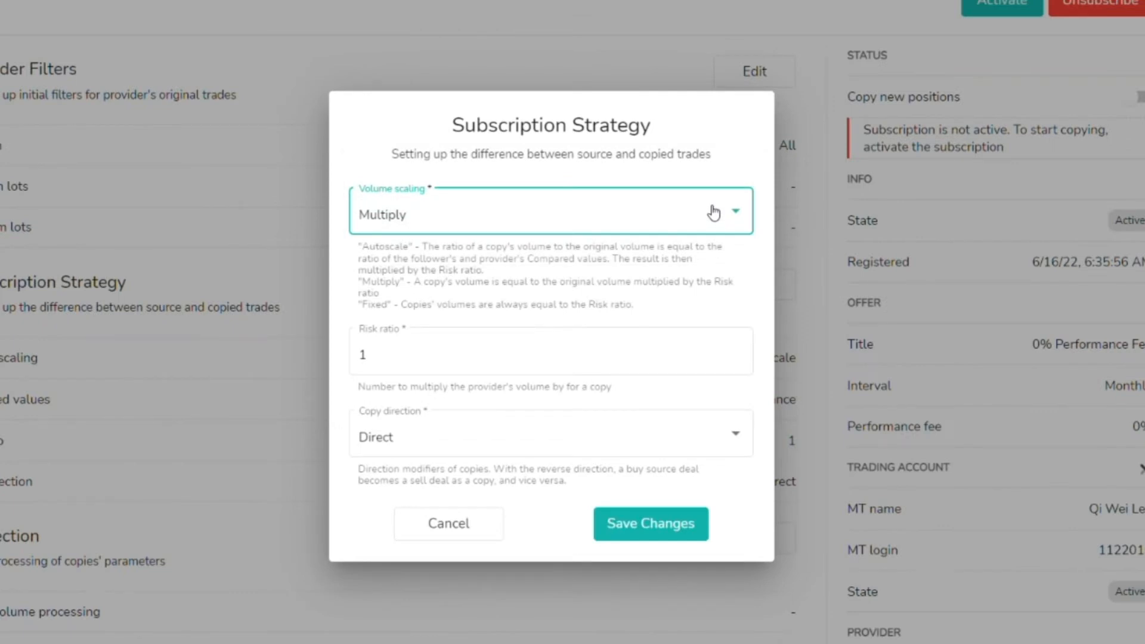
click(714, 212)
click(681, 257)
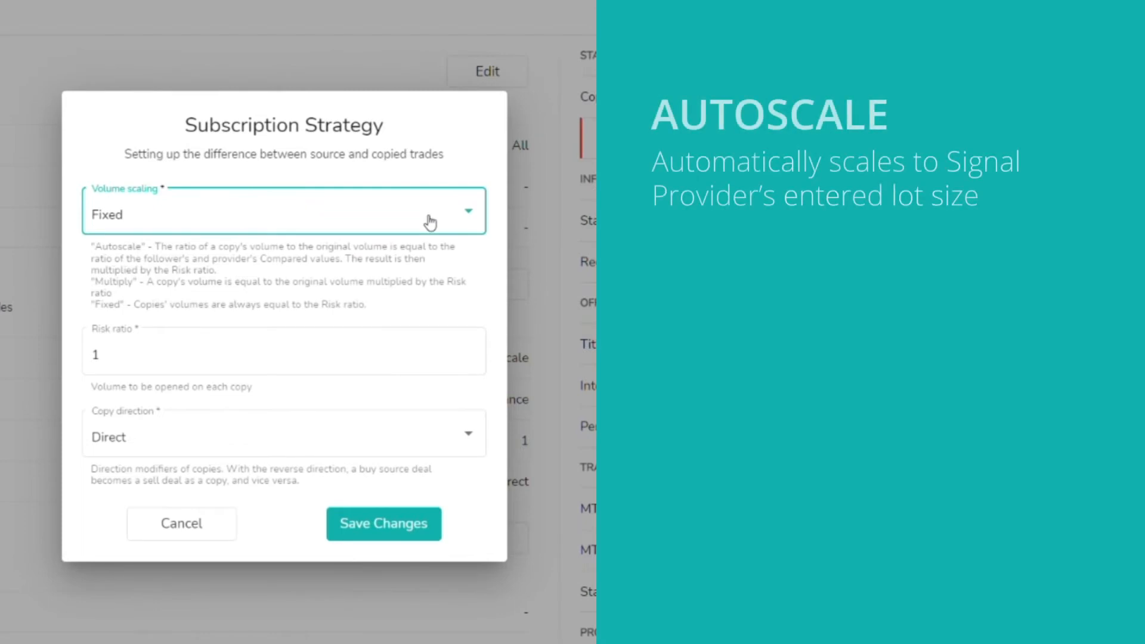
click(698, 213)
click(429, 144)
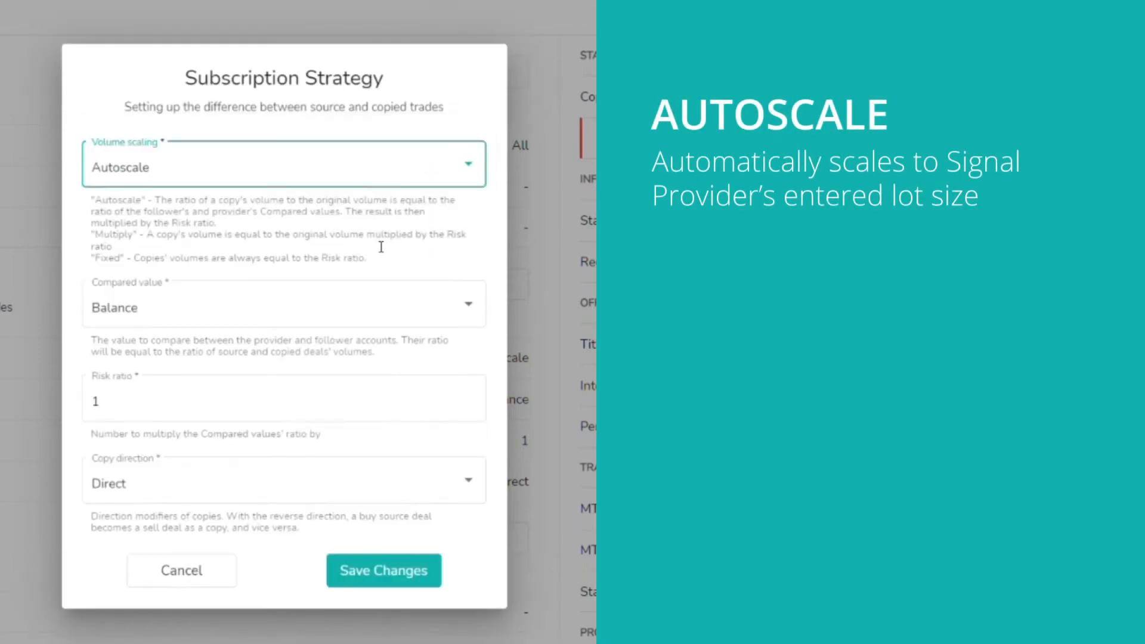
Try Equity as the strategy's compared value and return it to Balance.
click(424, 308)
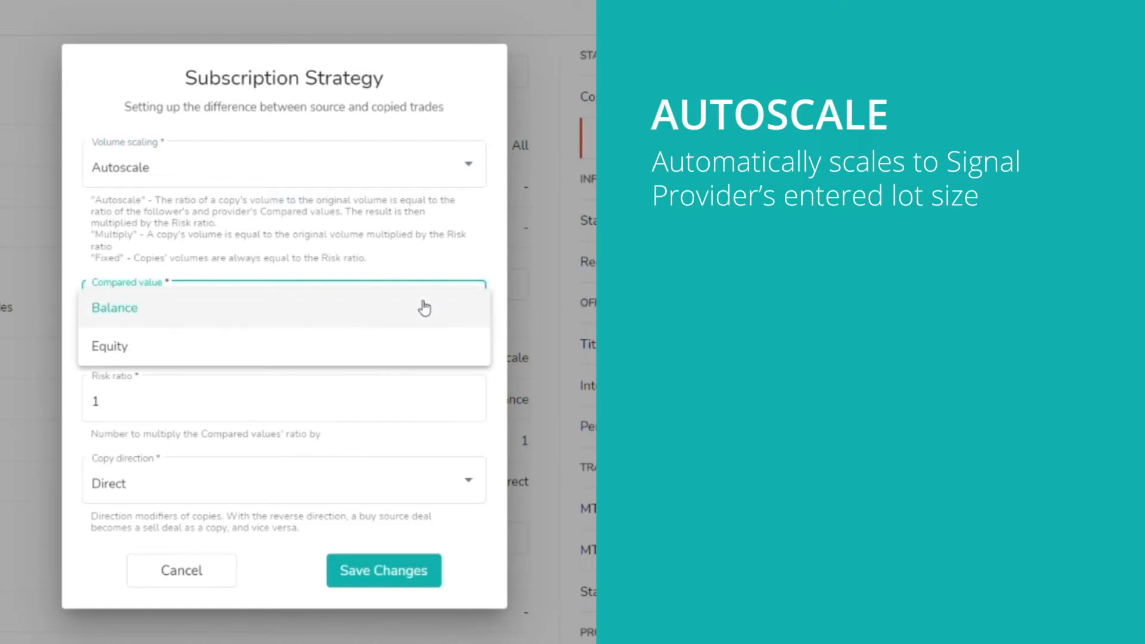
click(399, 356)
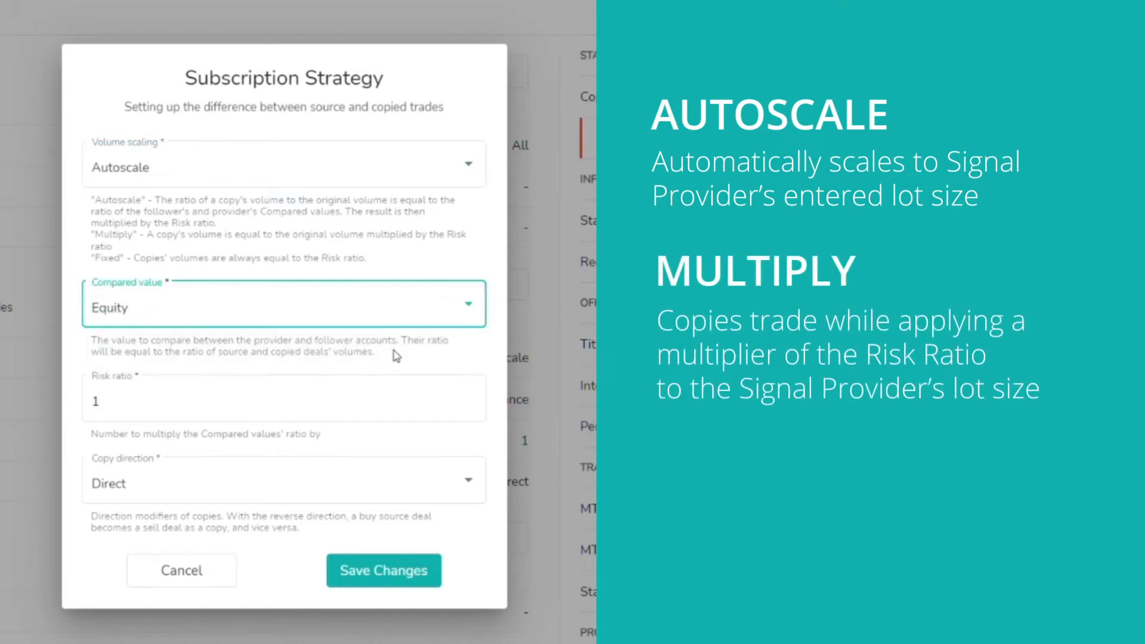
click(408, 307)
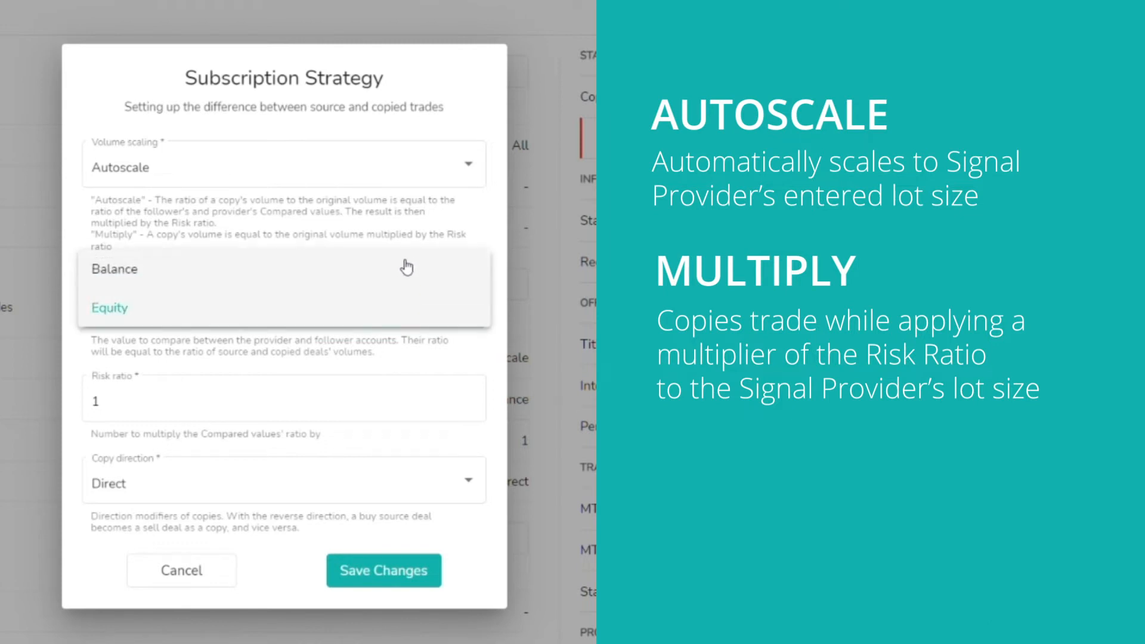
click(405, 270)
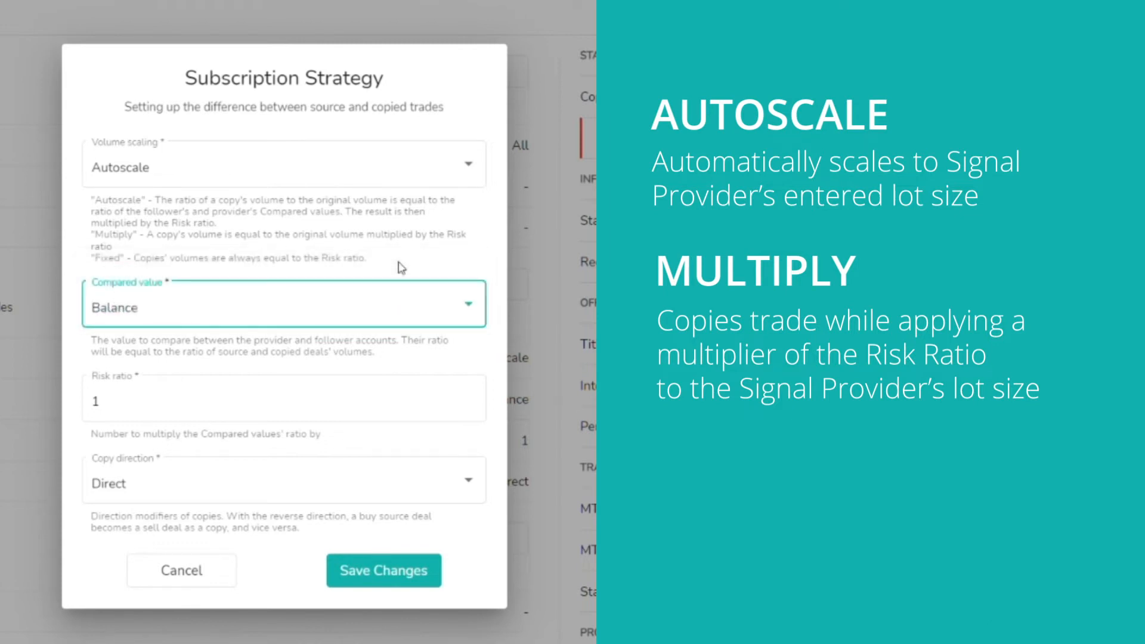
Keep the risk ratio at 1, try the Reverse copy direction, and save the strategy with the direction back on Direct.
click(197, 403)
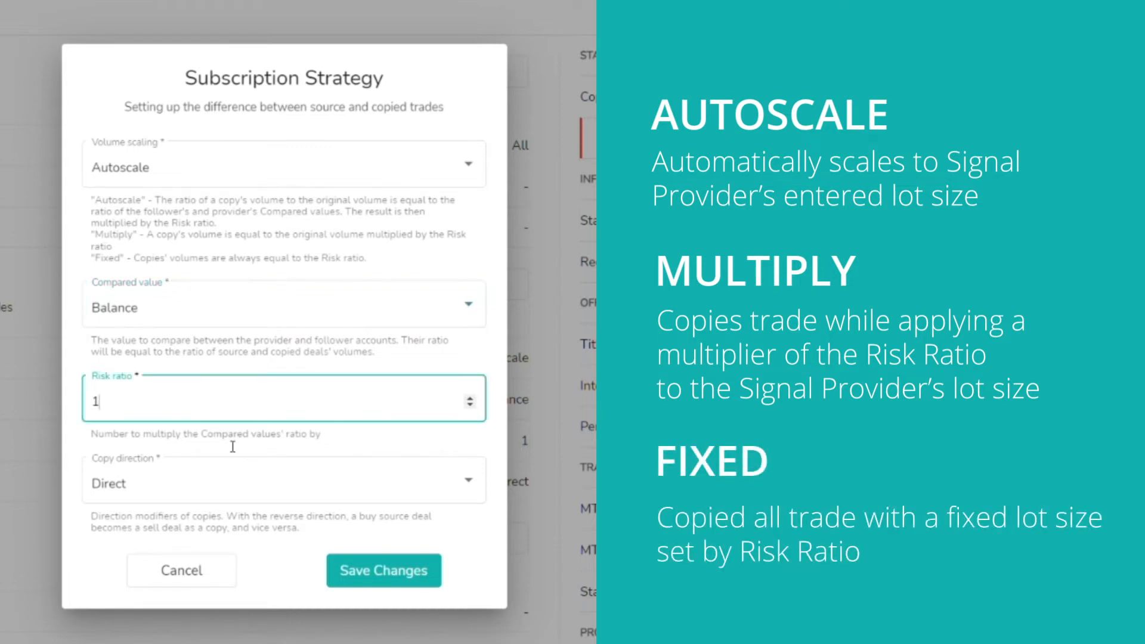
click(302, 501)
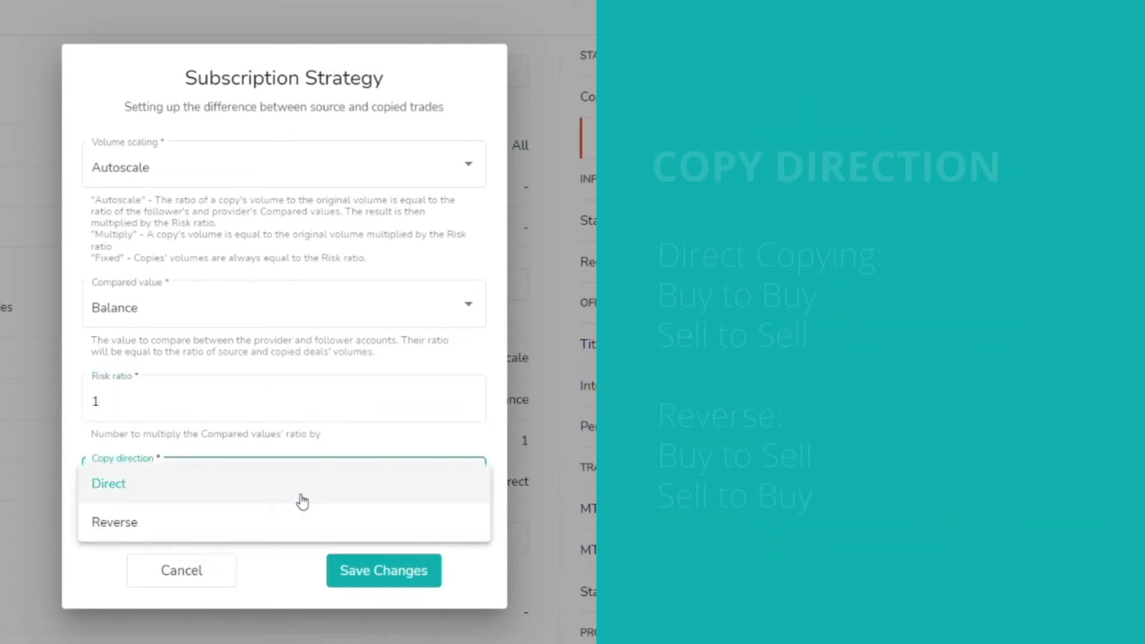
click(314, 532)
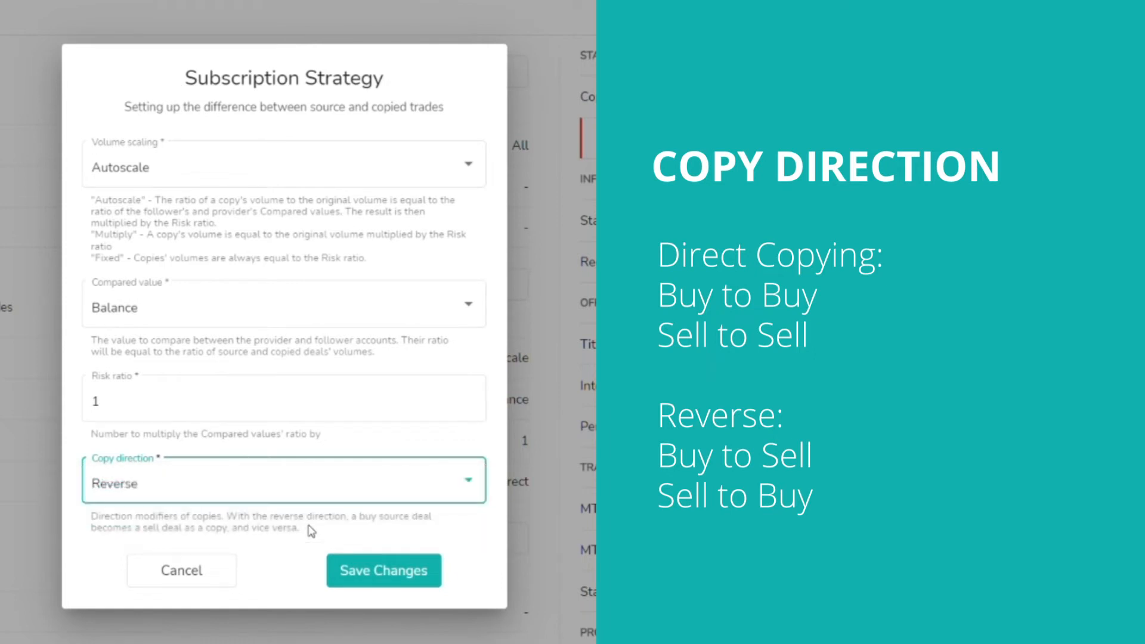
click(311, 497)
click(325, 458)
click(377, 570)
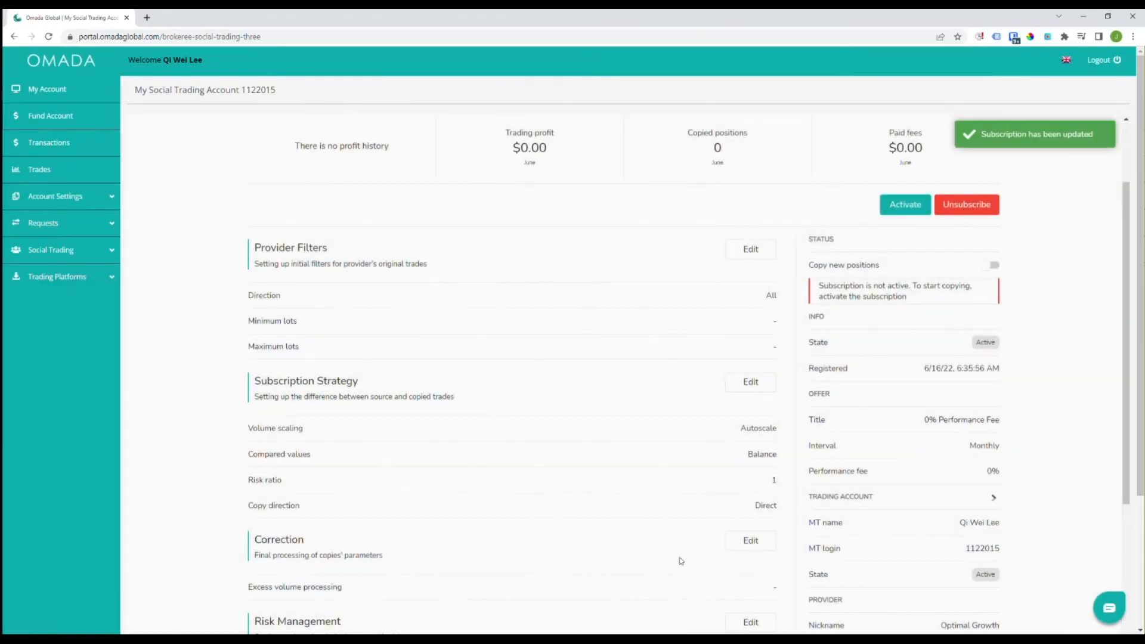
Save the subscription's correction settings with the max open volume left empty.
scroll(667, 560, down, 3)
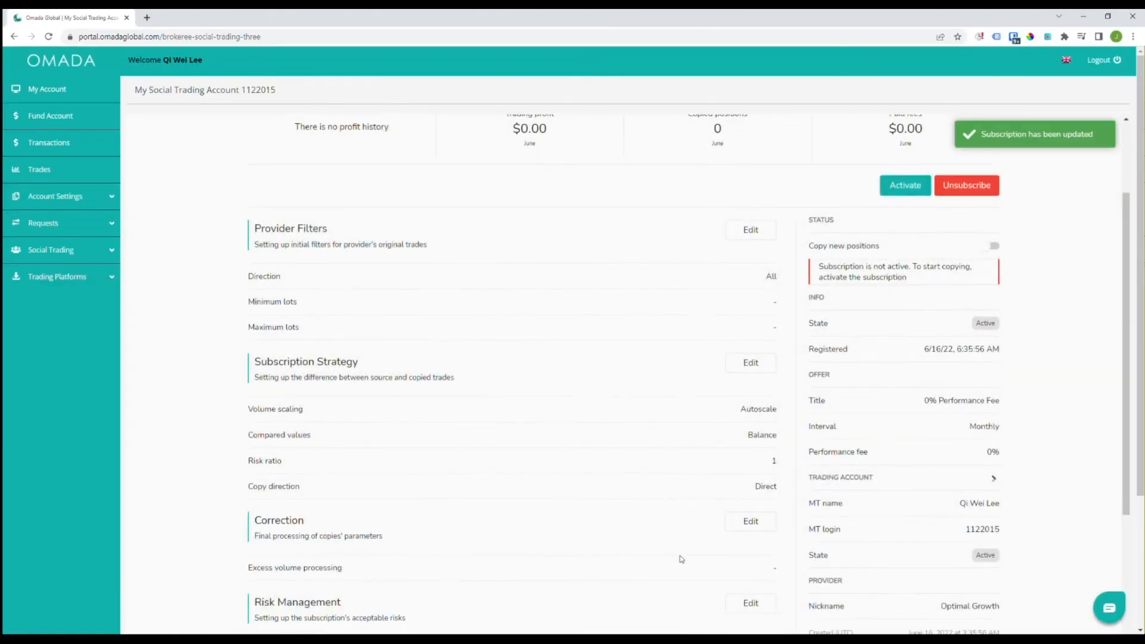
click(746, 379)
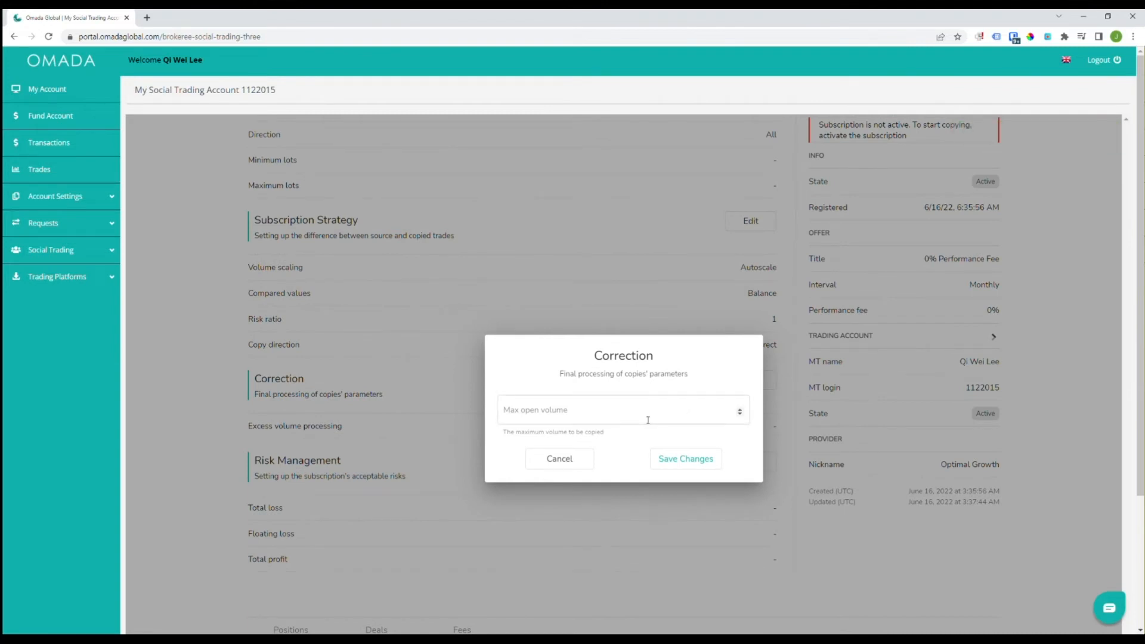
click(679, 463)
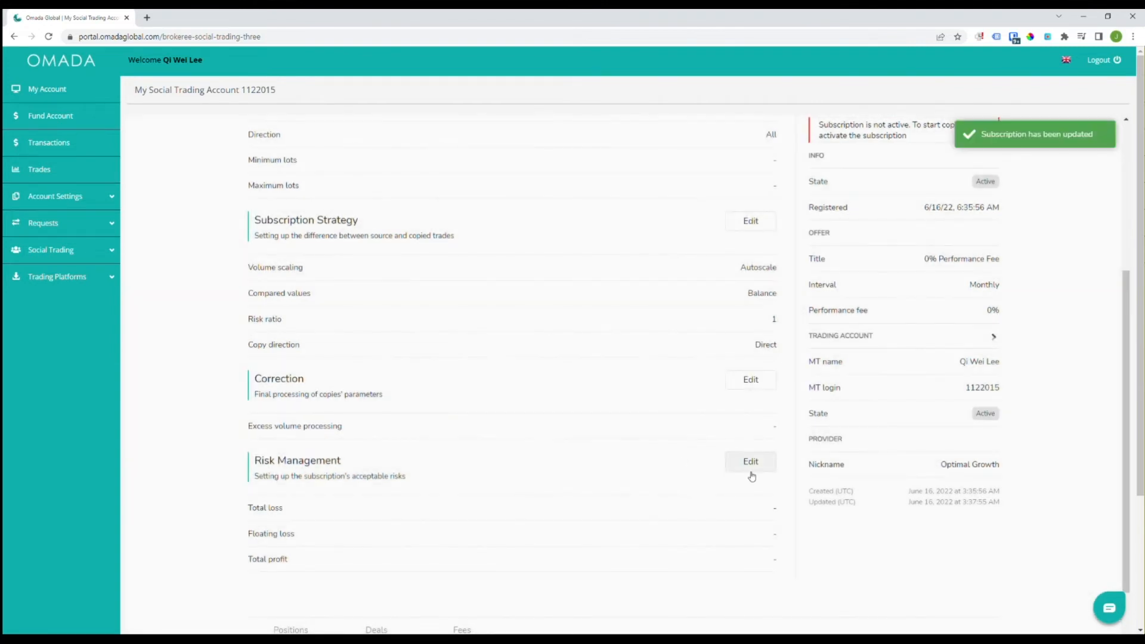
Open the risk management settings and go through the total loss level, floating loss level and total profit fields, leaving them empty.
click(750, 471)
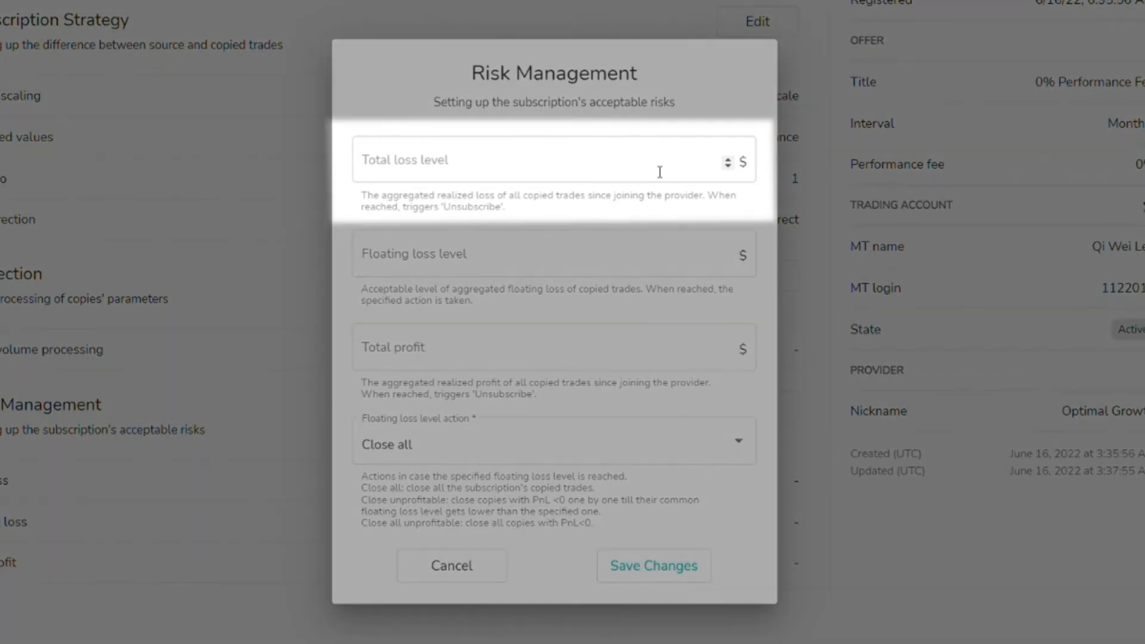
click(659, 171)
text(1)
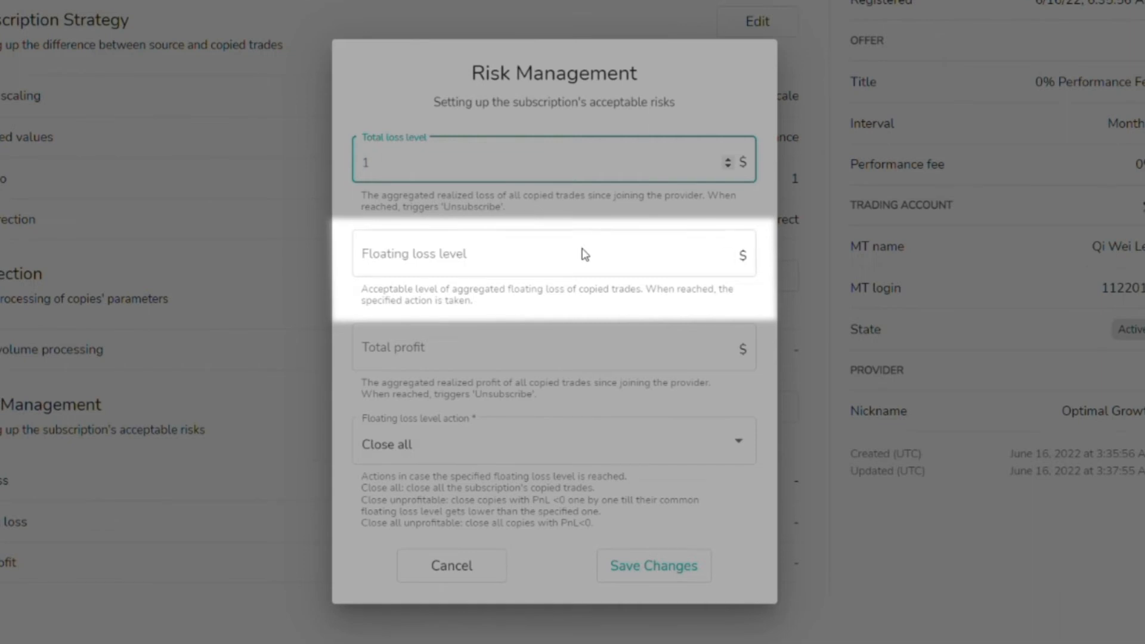
click(586, 263)
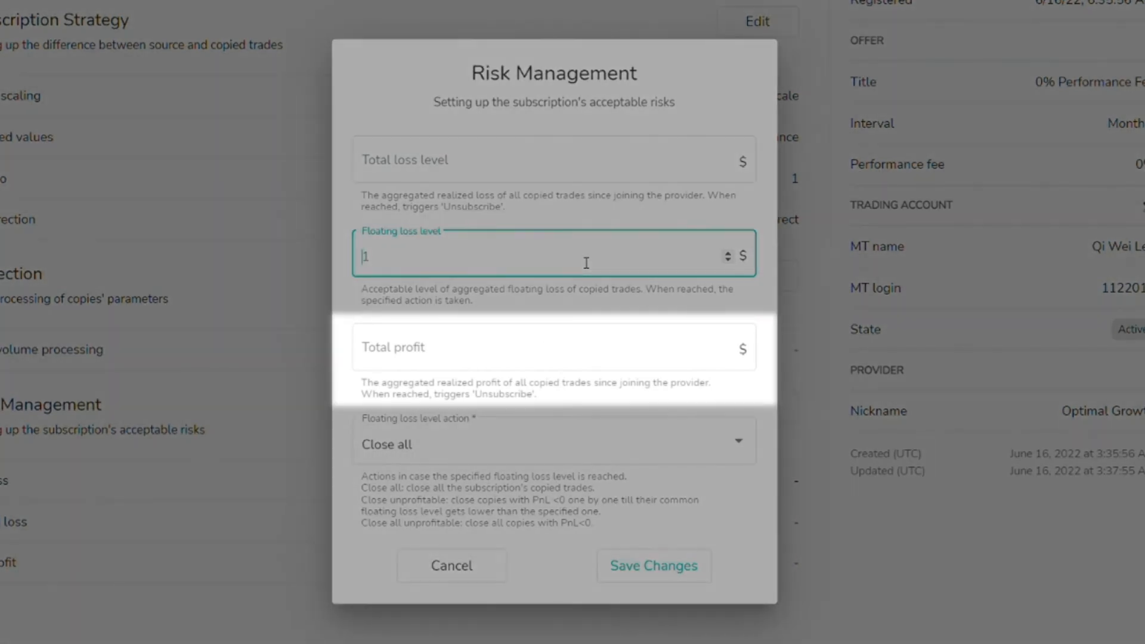
click(554, 358)
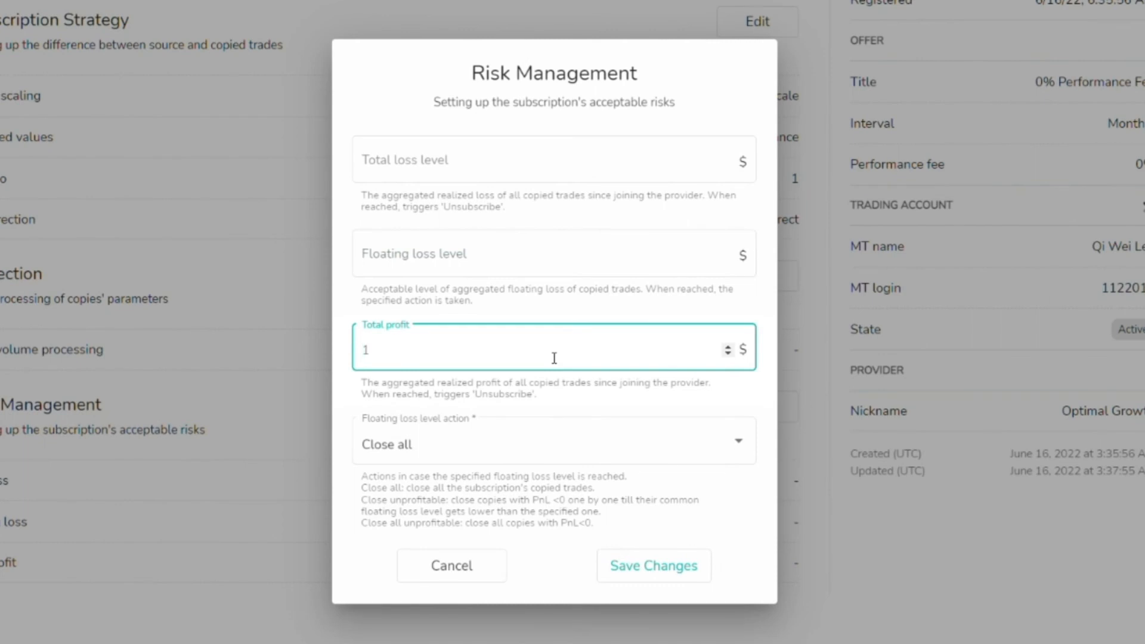
Try Close unprofitable and Close all unprofitable as the floating loss level action in the risk management settings.
click(598, 442)
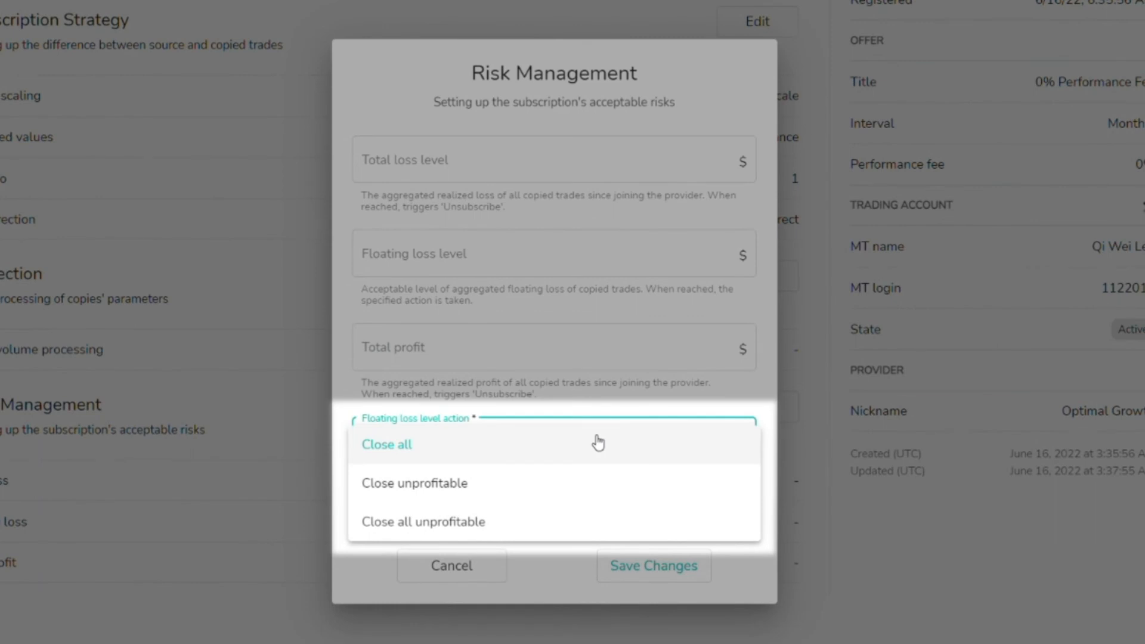
click(600, 484)
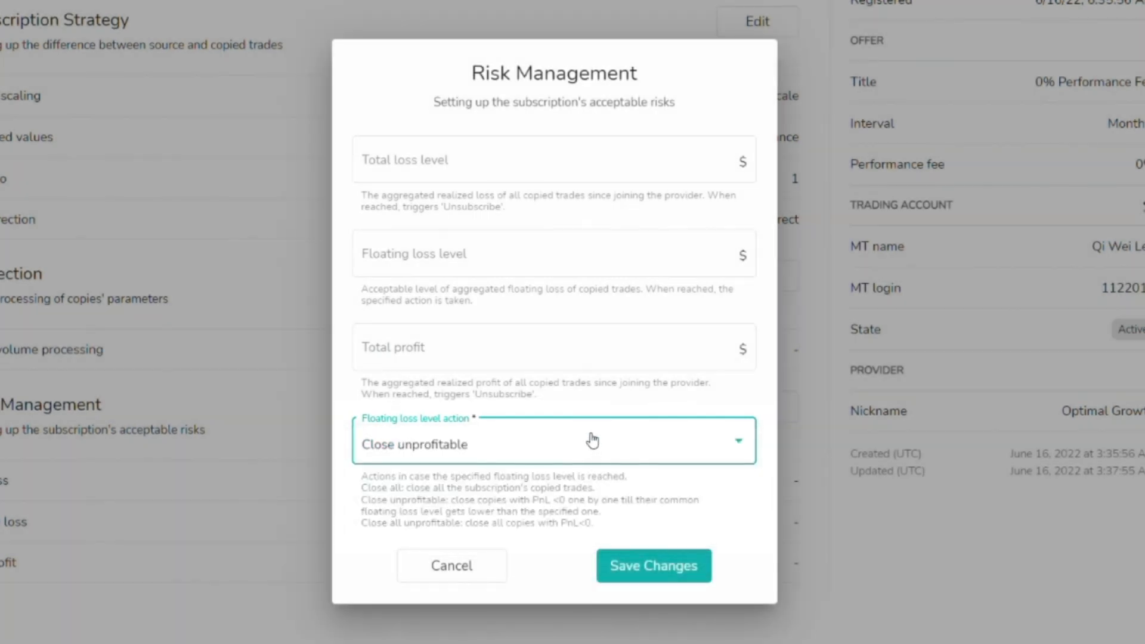
click(592, 441)
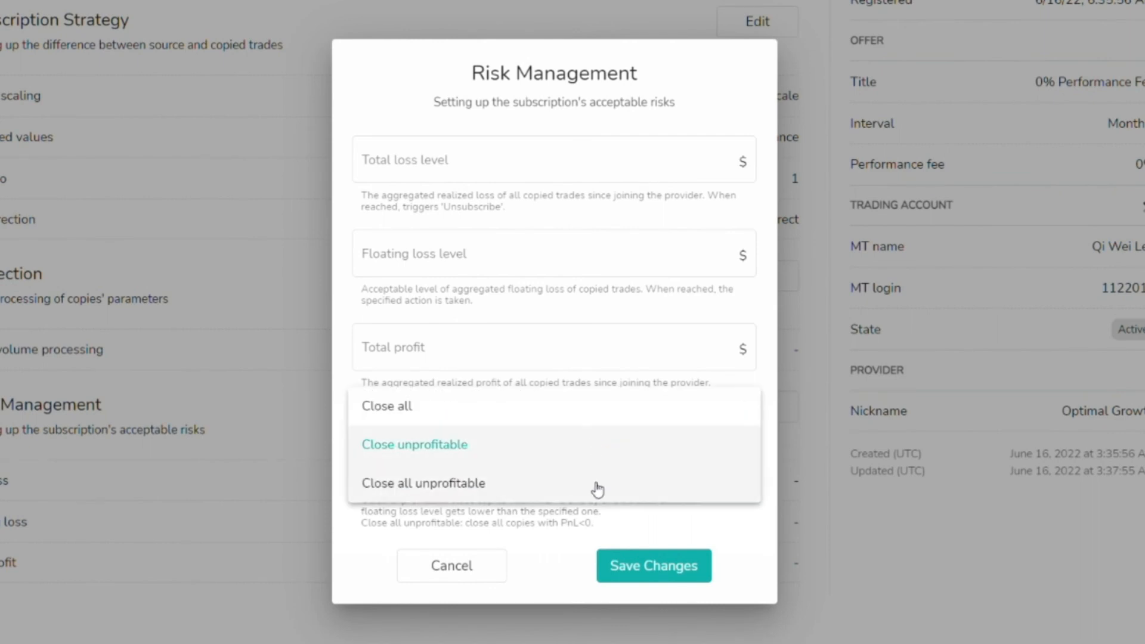
click(598, 487)
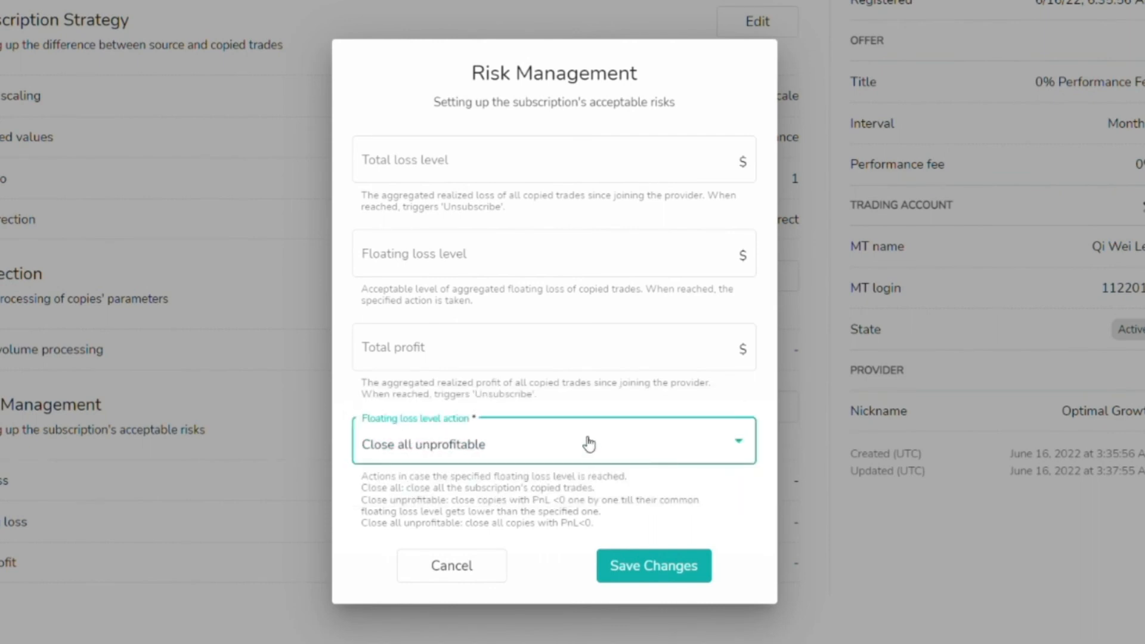
Set the floating loss level action back to Close all and save the risk management settings.
click(587, 443)
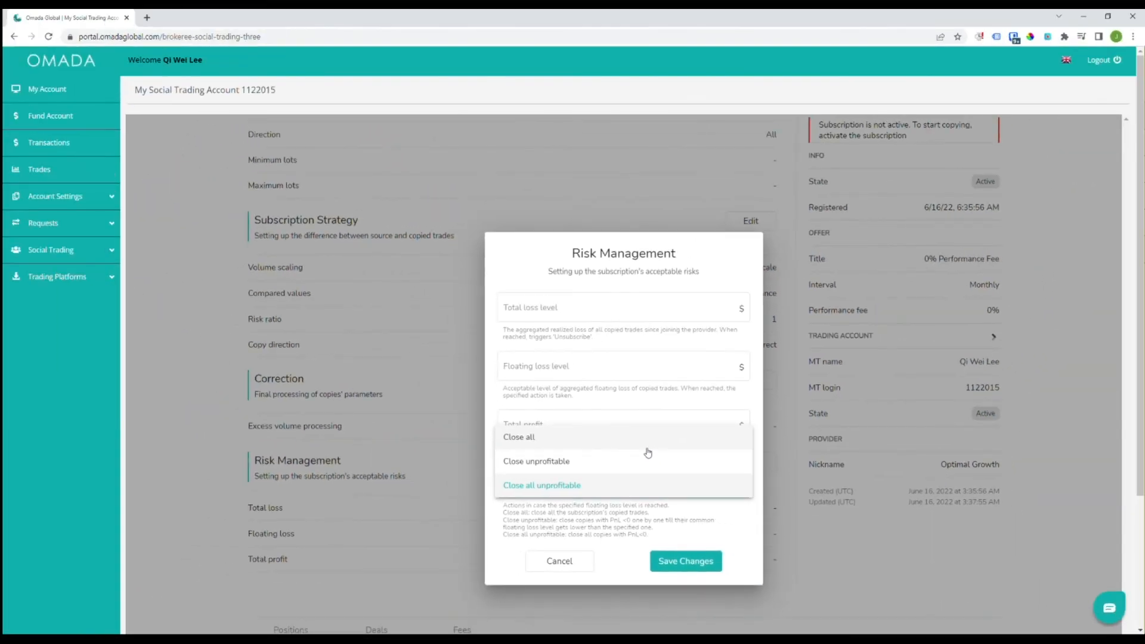
click(592, 382)
click(679, 558)
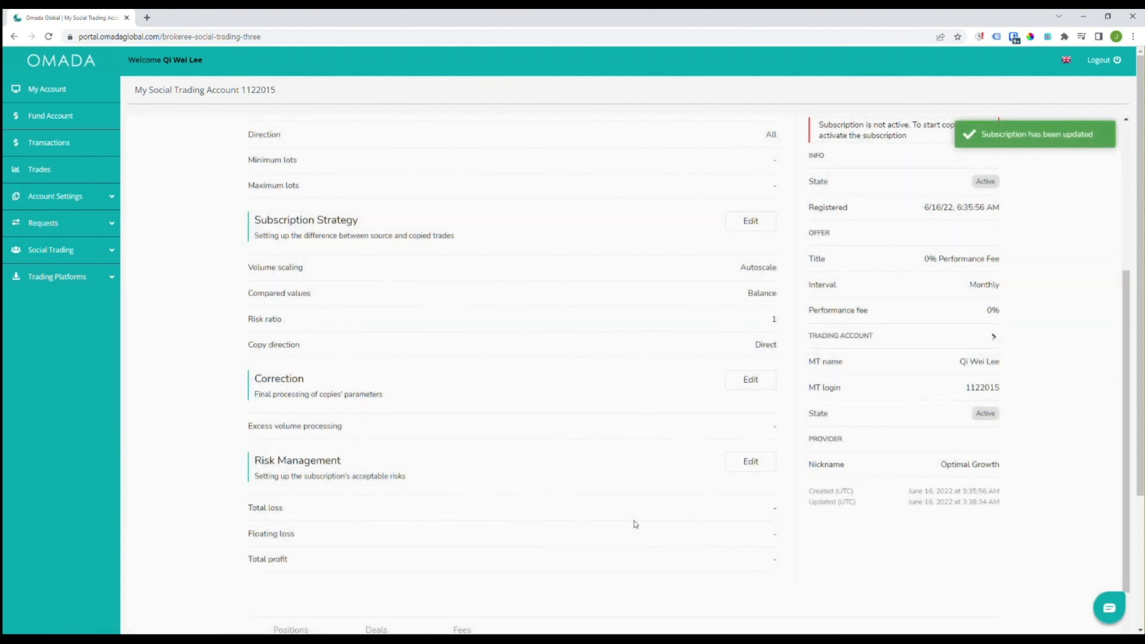
Activate the subscription so that the provider's new positions are copied, and confirm the activation.
scroll(636, 525, down, 3)
scroll(636, 524, up, 5)
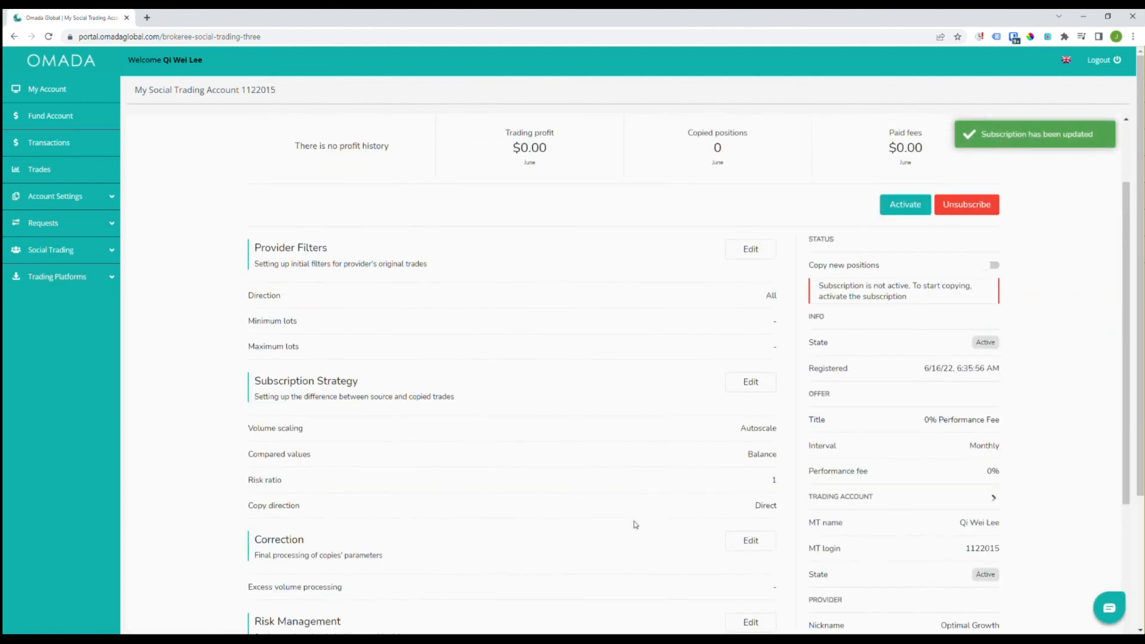
click(911, 214)
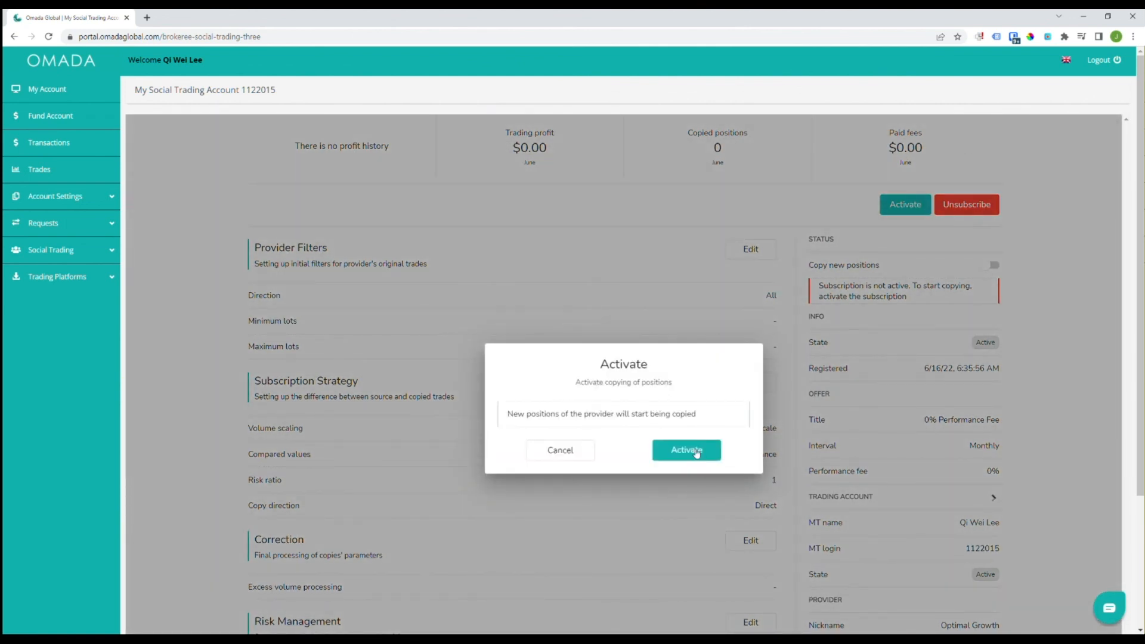
click(696, 452)
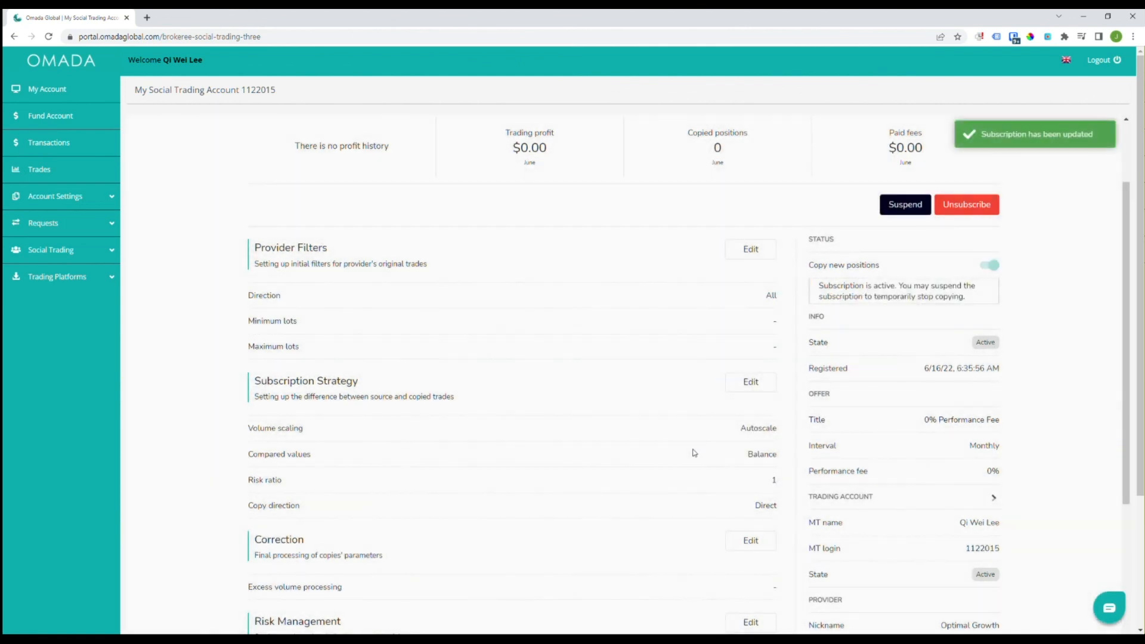